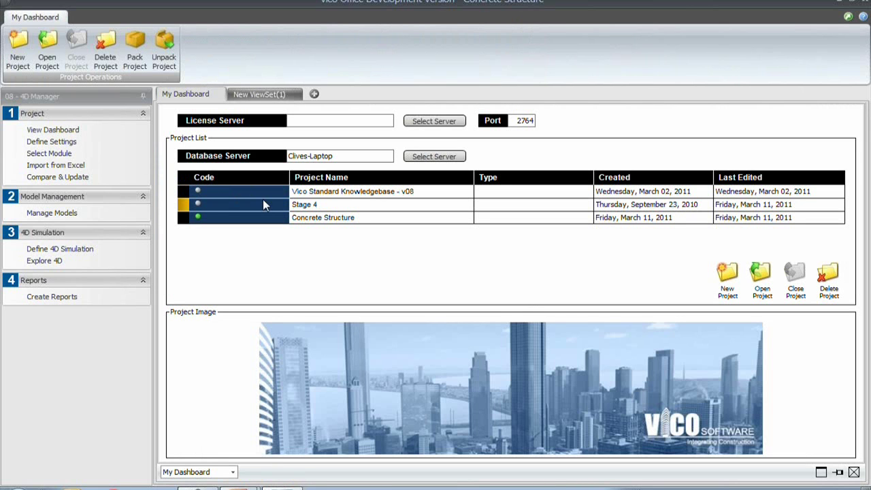
# - Open the Stage 4 project from the dashboard's Project List in place of Concrete Structure
pyautogui.click(48, 61)
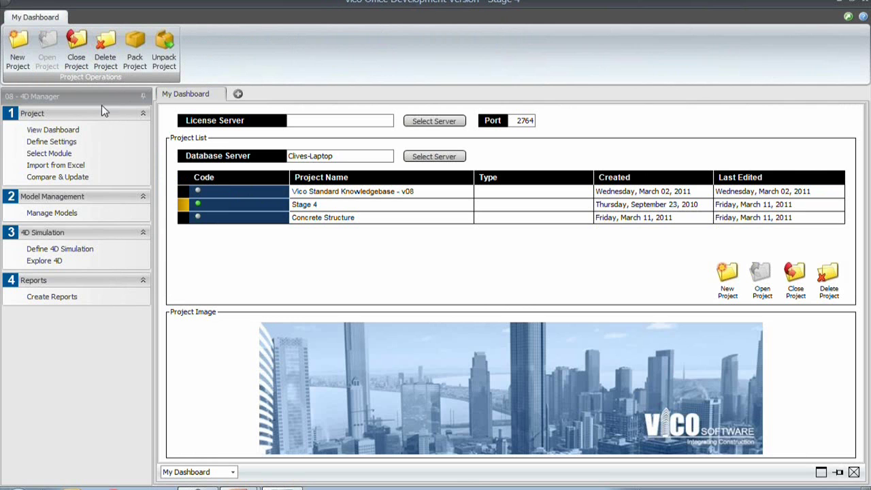
# - In Manage Models, expand 03-SUP, 02-SUB, 05-MEP and 04-EXT to list their versions
pyautogui.click(63, 217)
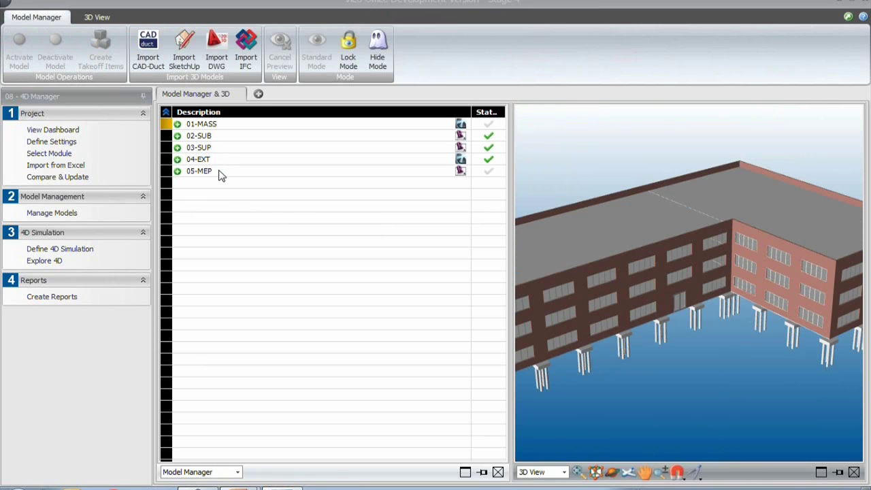
pyautogui.click(177, 148)
pyautogui.click(176, 136)
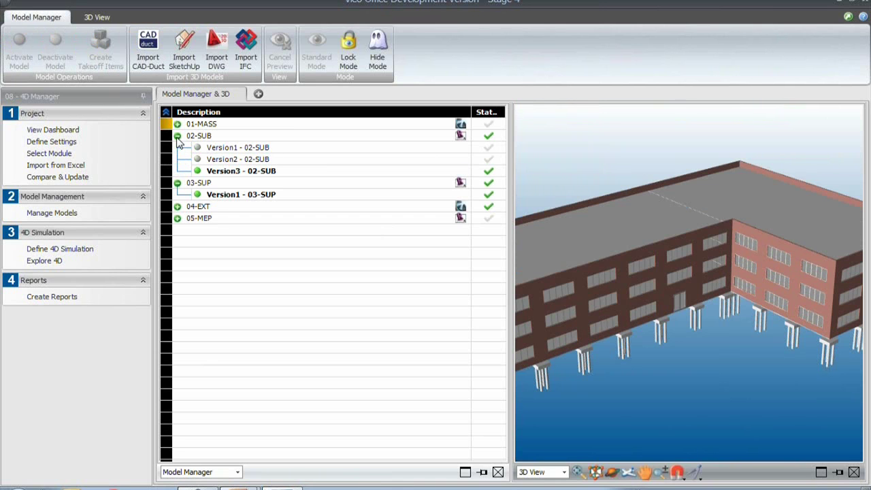
pyautogui.click(177, 218)
pyautogui.click(176, 206)
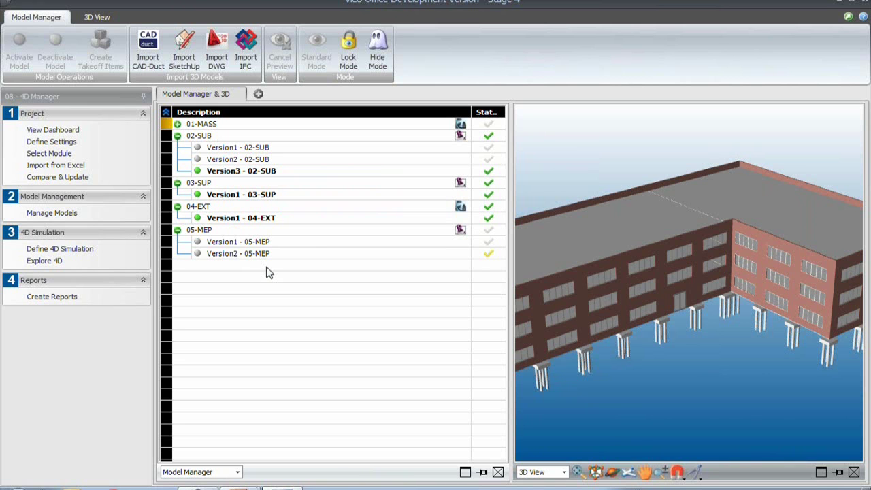
# - Zoom out and orbit the 3D view to see the whole L-shaped, four-storey building
pyautogui.click(755, 350)
pyautogui.scroll(-5, 736, 355)
pyautogui.click(601, 471)
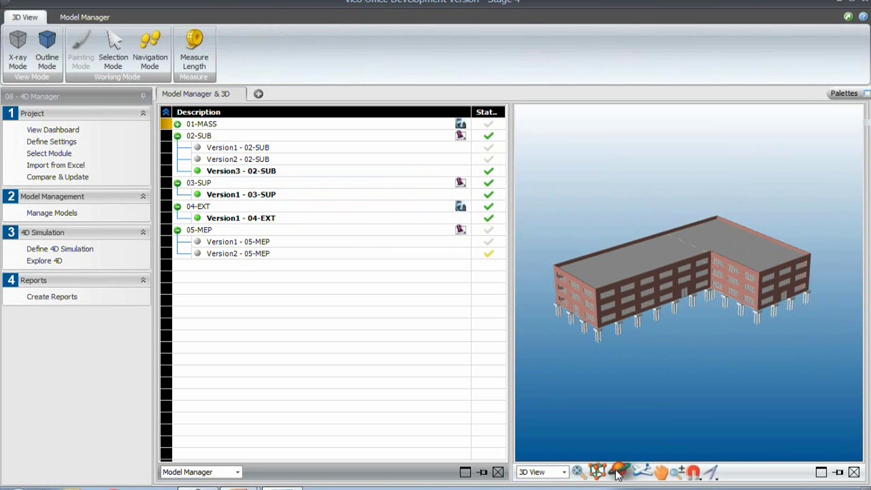
pyautogui.moveTo(582, 352)
pyautogui.mouseDown()
pyautogui.moveTo(594, 352)
pyautogui.moveTo(579, 359)
pyautogui.moveTo(589, 362)
pyautogui.mouseUp()
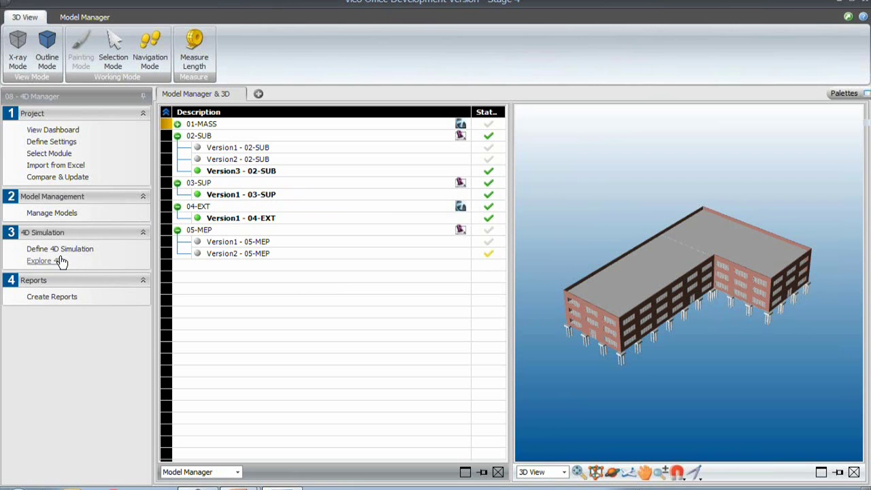
# - Switch to the 06 - LBS Manager module's Define Locations view
pyautogui.click(77, 98)
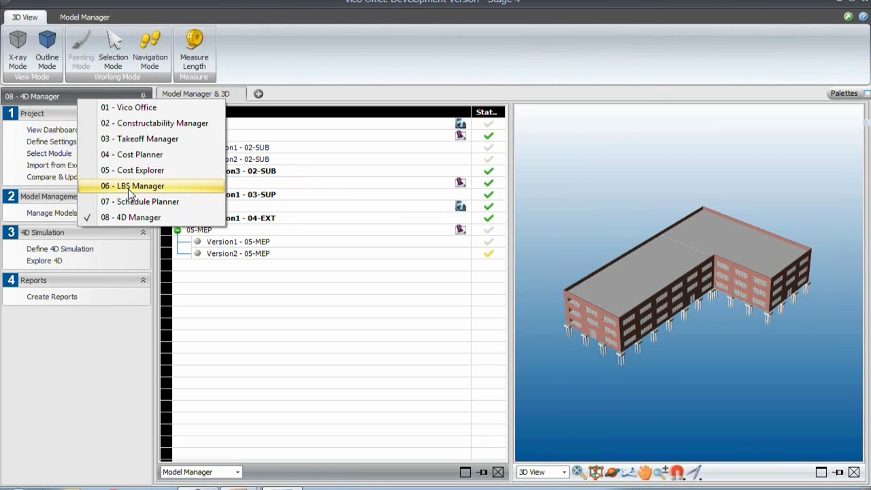
pyautogui.click(131, 188)
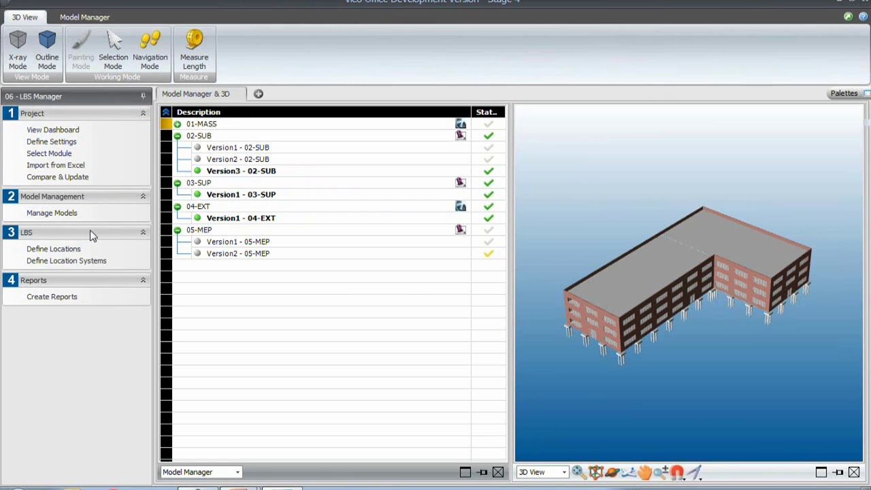
pyautogui.click(58, 249)
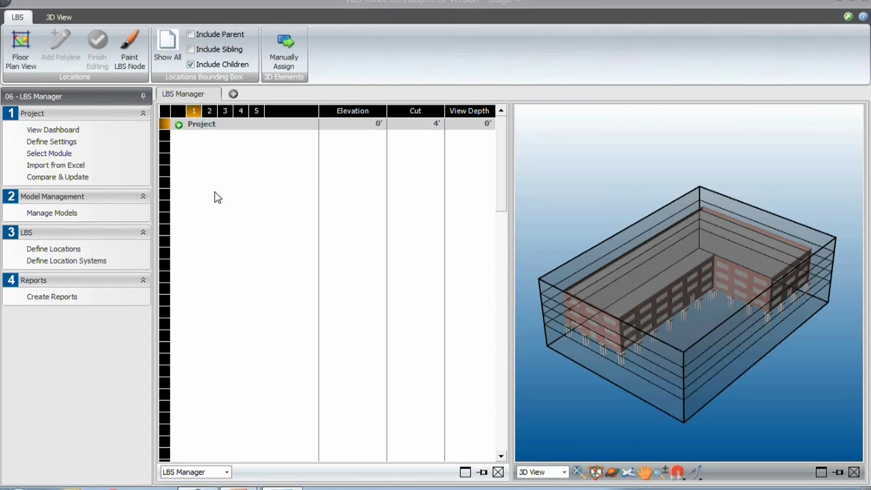
# - Expand Project and the 2ND, 3RD, ROOF, 1ST and FND nodes to show their systems
pyautogui.click(178, 125)
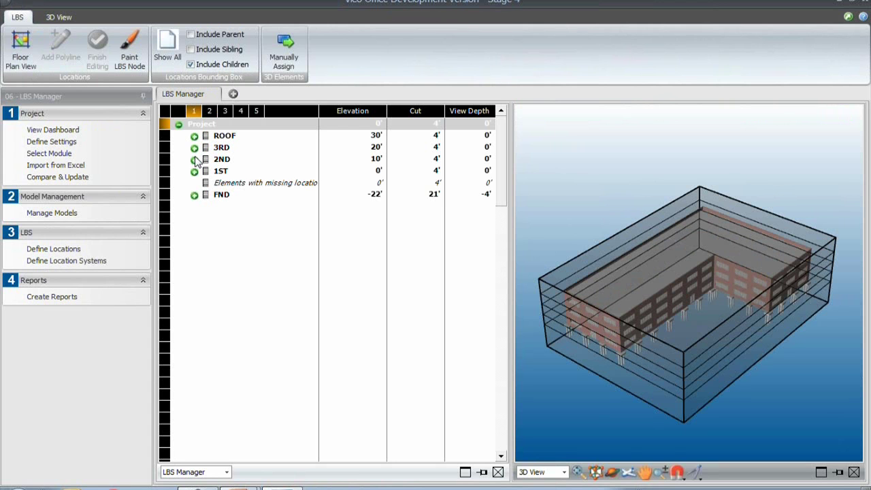
pyautogui.click(194, 159)
pyautogui.click(194, 147)
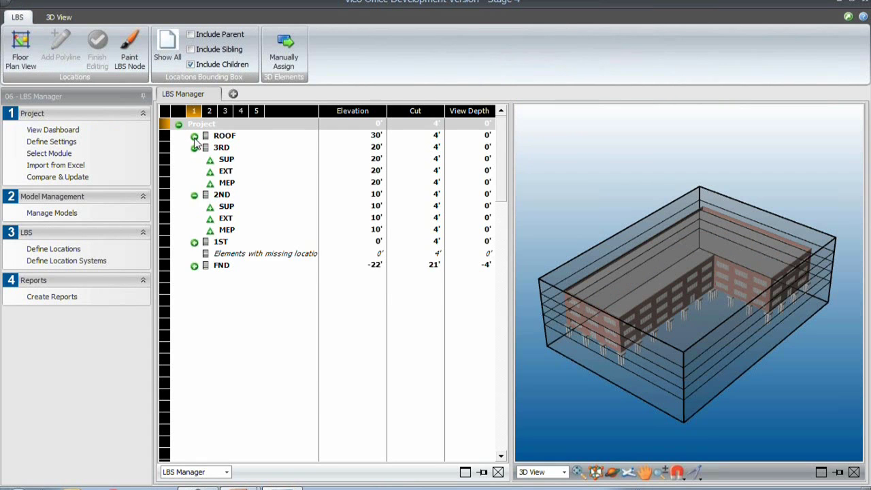
pyautogui.click(194, 135)
pyautogui.click(194, 265)
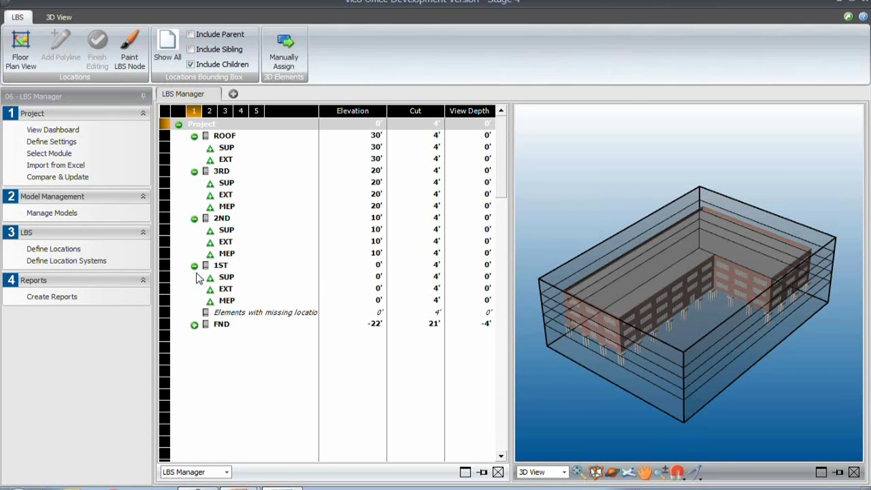
pyautogui.click(194, 323)
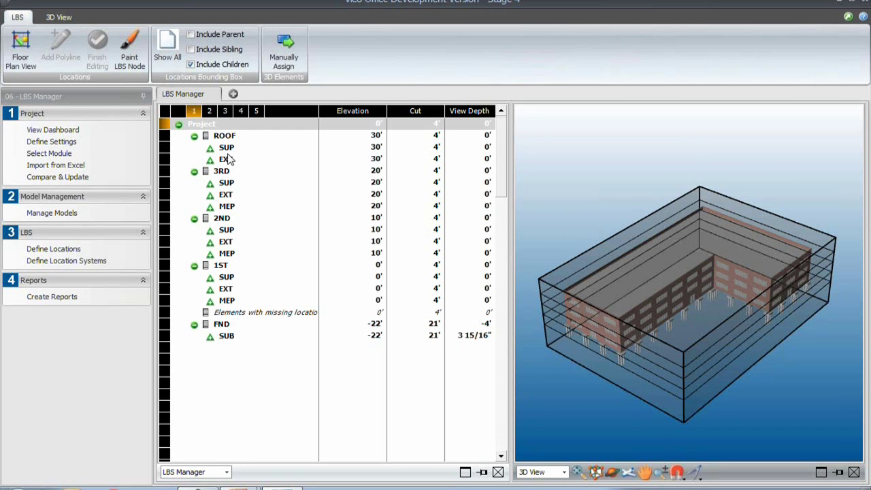
# - Isolate the 2ND floor location's geometry in the 3D view
pyautogui.click(228, 219)
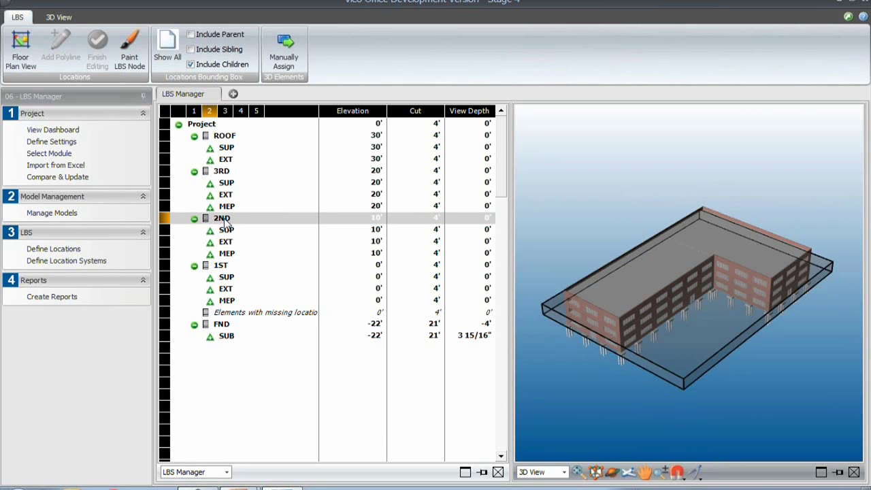
pyautogui.rightClick(224, 219)
pyautogui.click(271, 313)
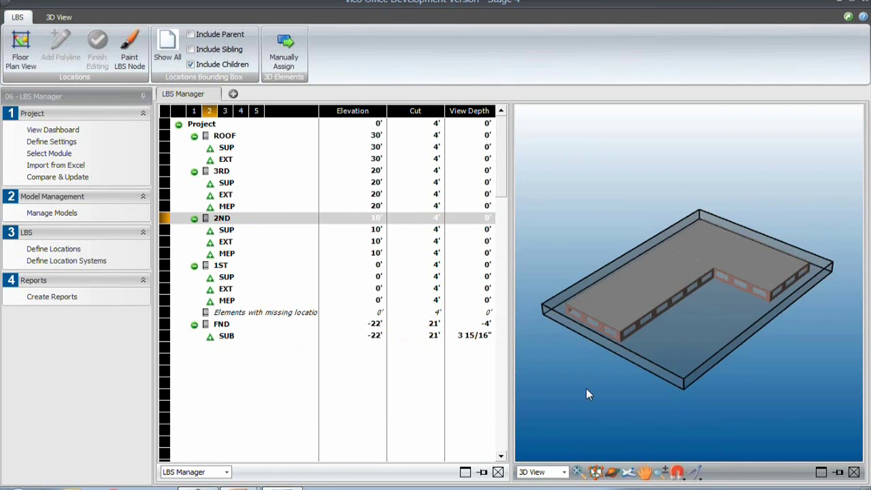
# - Expand 2ND SUP into zones A and B, previewing each, then expand EXT
pyautogui.click(225, 232)
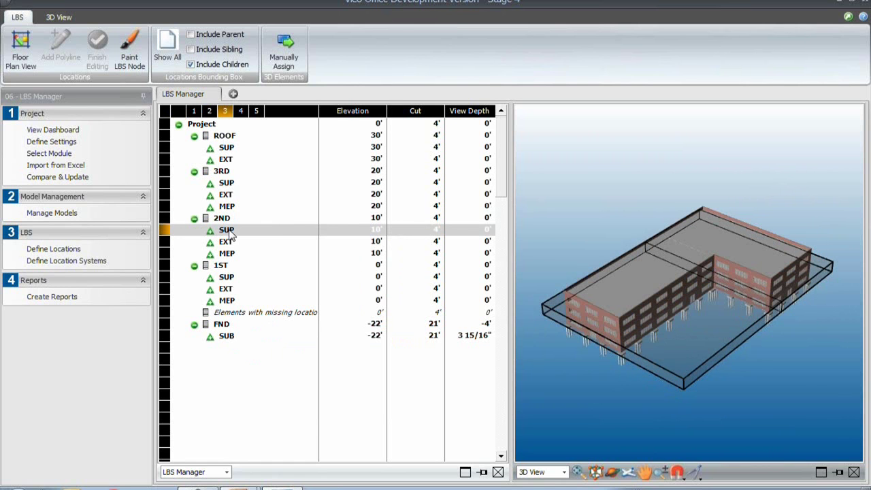
pyautogui.click(211, 232)
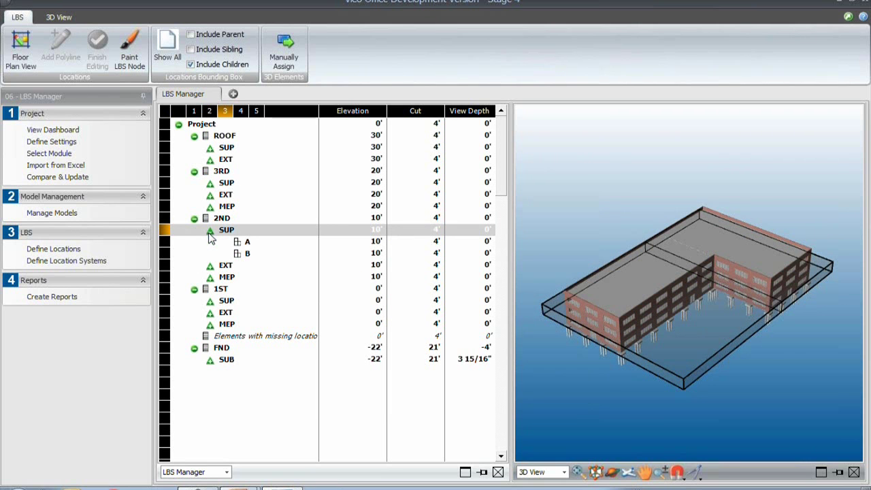
pyautogui.click(247, 254)
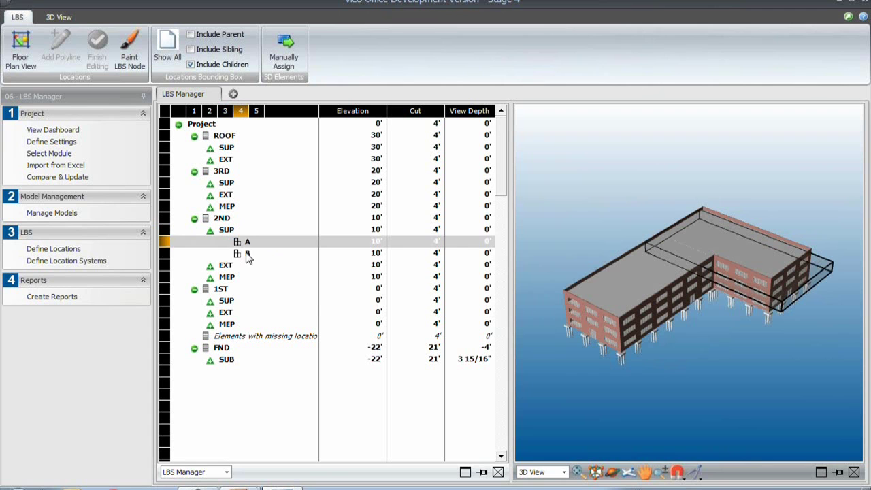
pyautogui.click(246, 243)
pyautogui.click(247, 254)
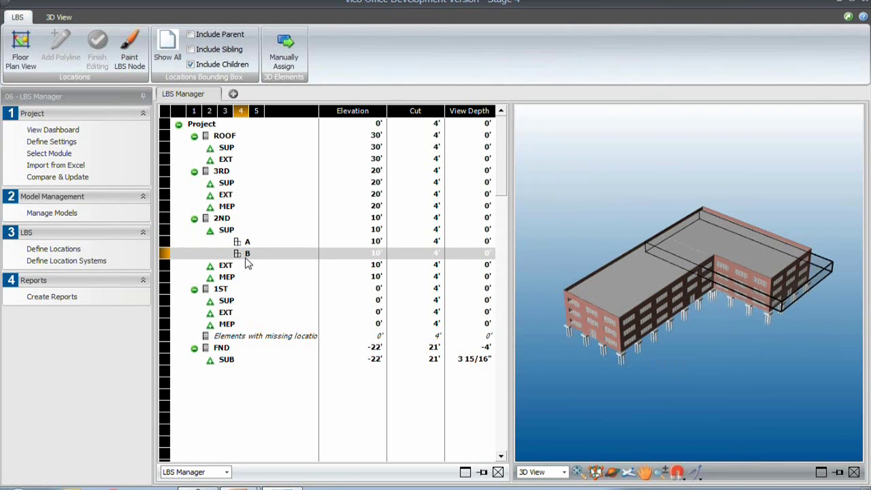
pyautogui.click(226, 231)
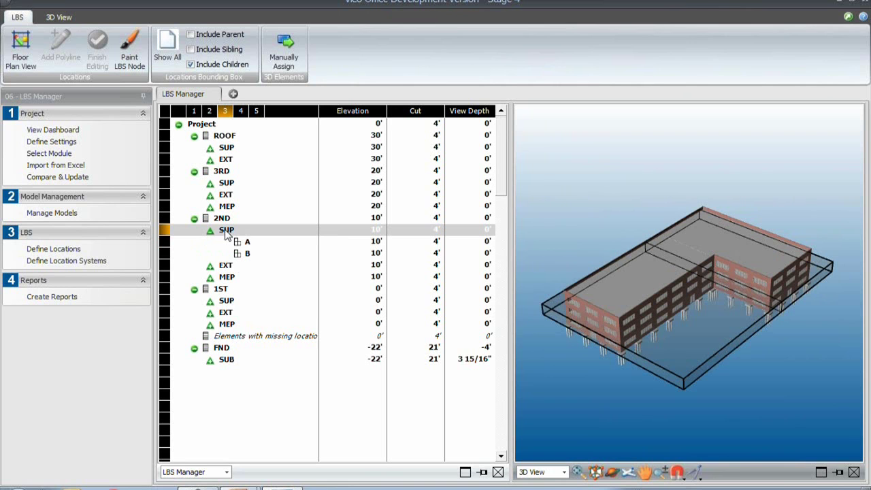
pyautogui.click(211, 266)
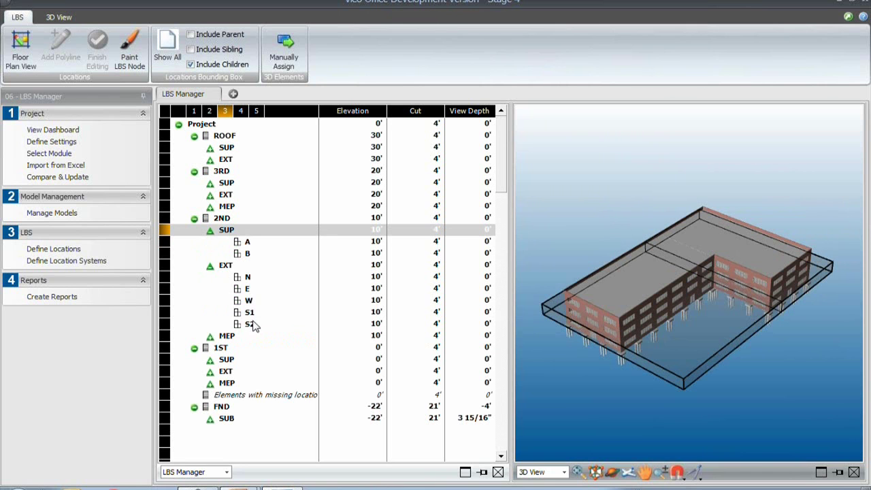
pyautogui.click(247, 277)
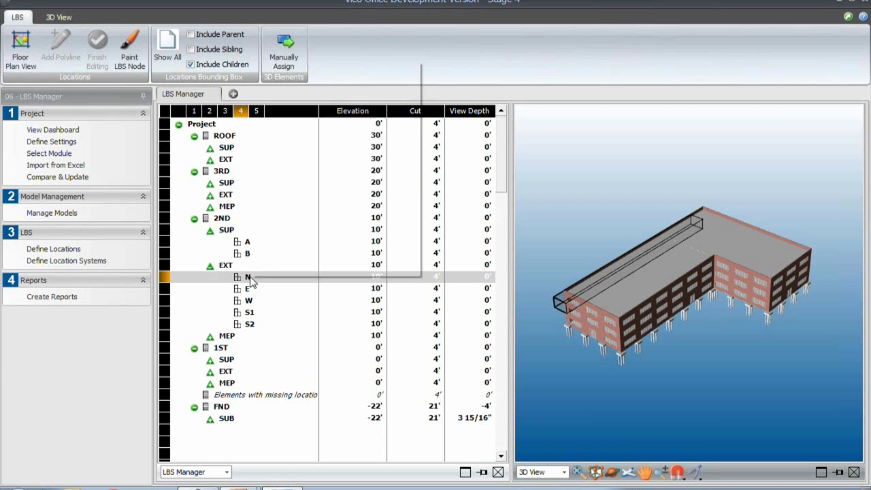
pyautogui.click(302, 160)
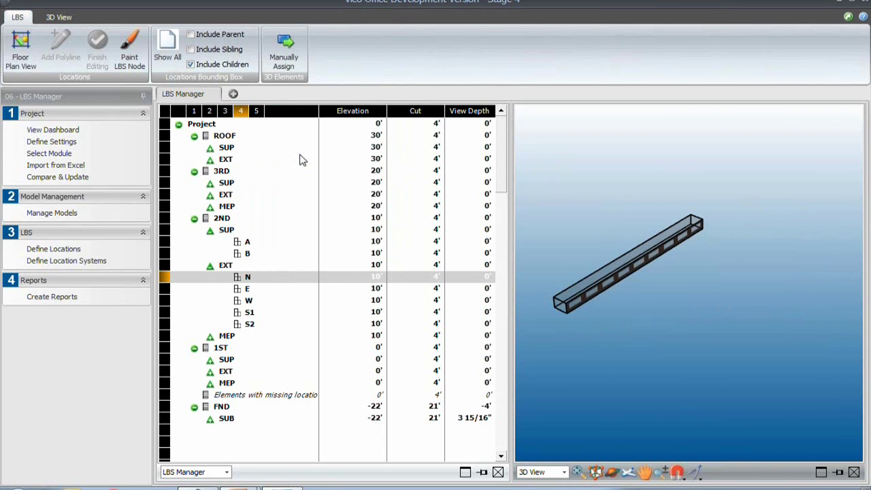
pyautogui.click(232, 269)
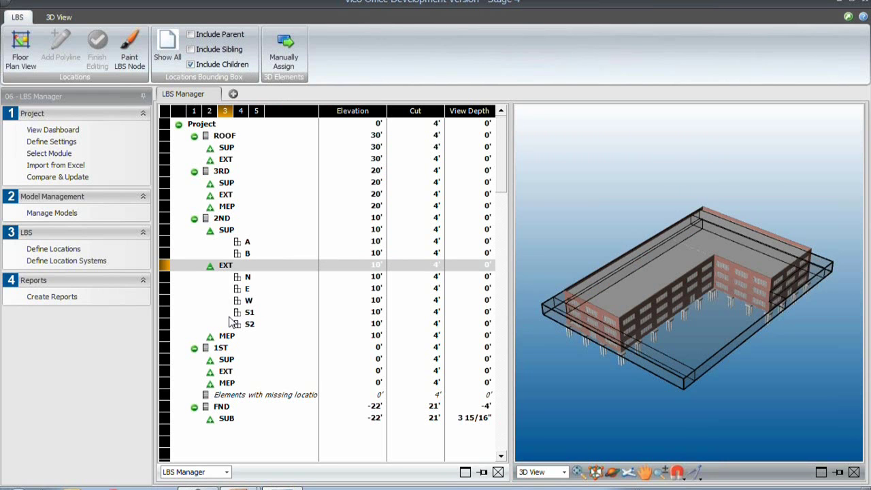
# - Expand the 2ND floor's MEP system into W and E, then reselect the 2ND row
pyautogui.click(211, 340)
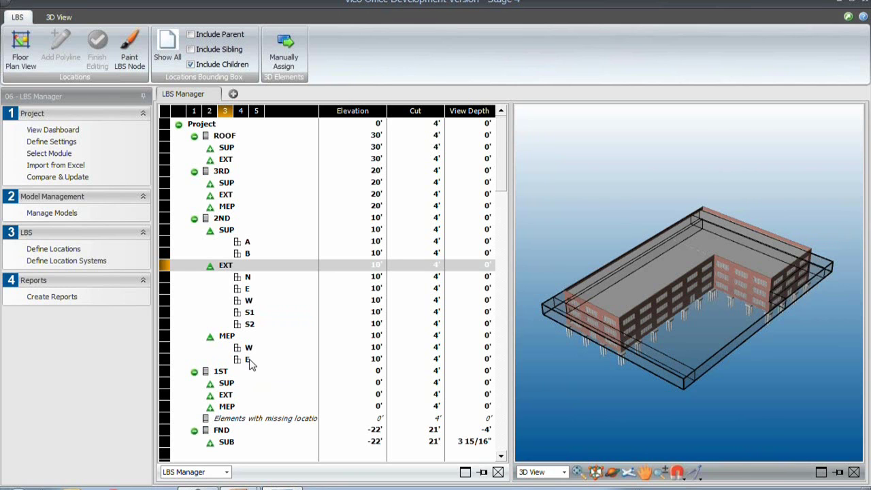
pyautogui.click(218, 219)
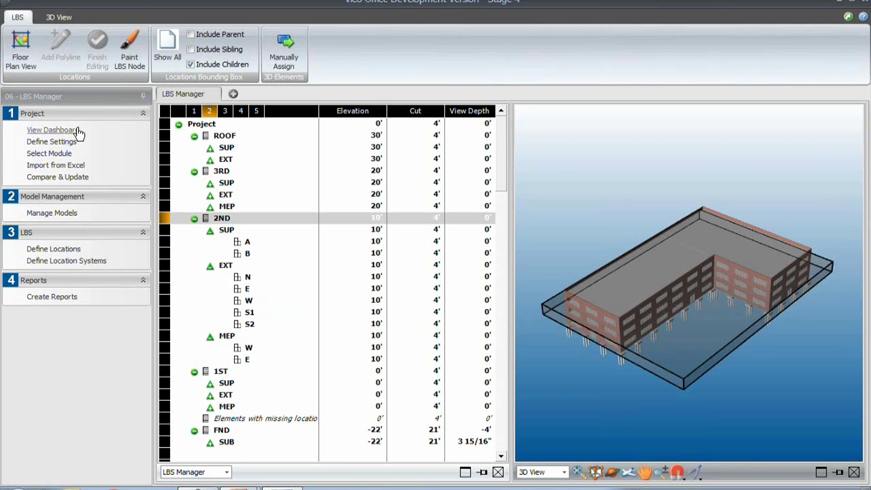
# - Switch to 08 - 4D Manager's Explore 4D view and play the simulation to 4/1/2011, week 26
pyautogui.click(90, 95)
pyautogui.click(126, 215)
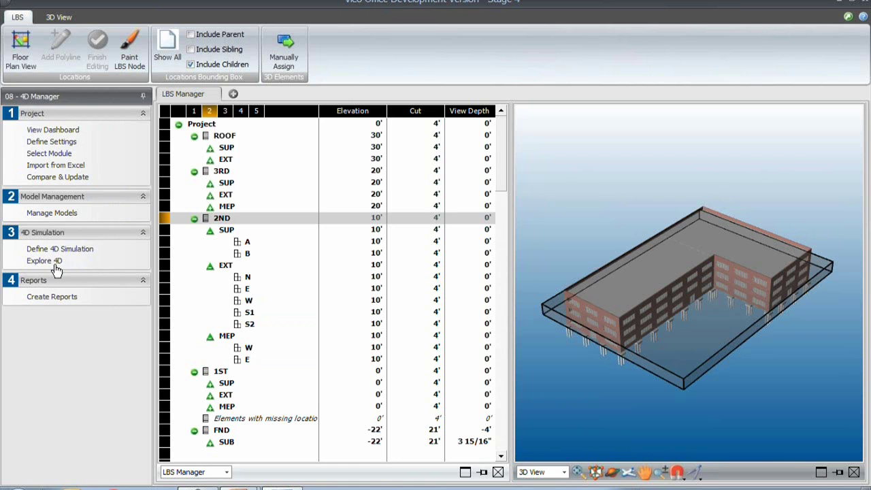
pyautogui.click(55, 260)
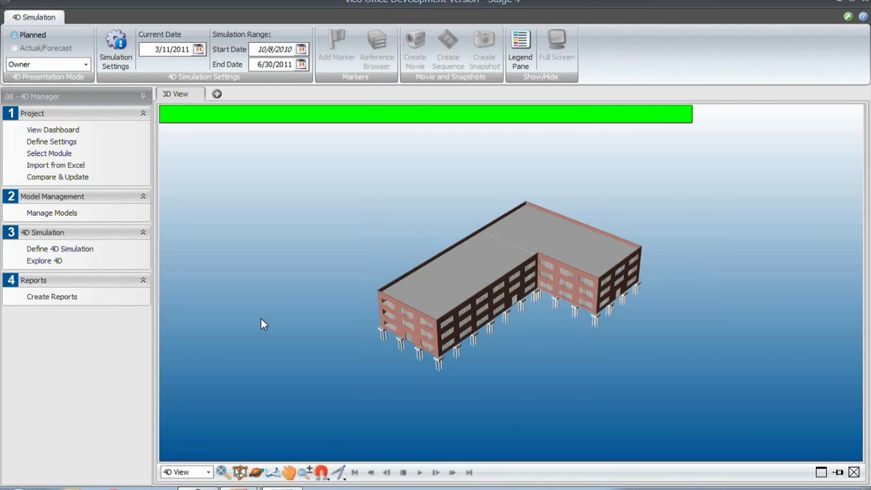
pyautogui.click(421, 472)
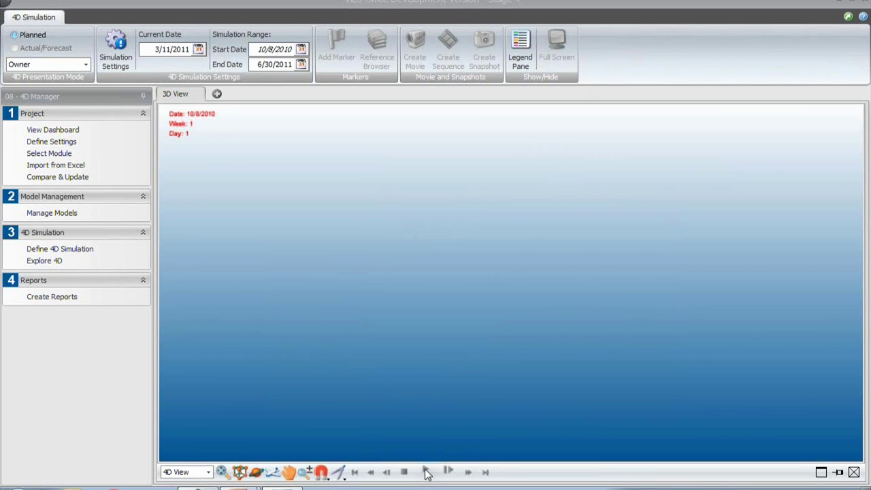